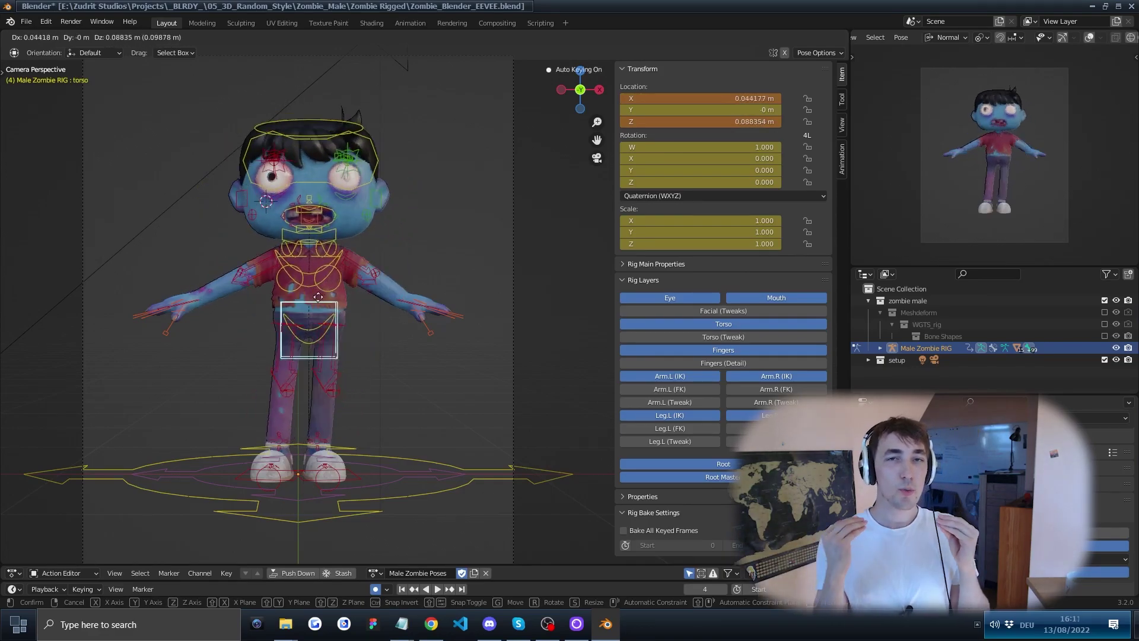
# - Try moving the eye target control down across the zombie's face
pyautogui.press('Escape')
pyautogui.click(303, 145)
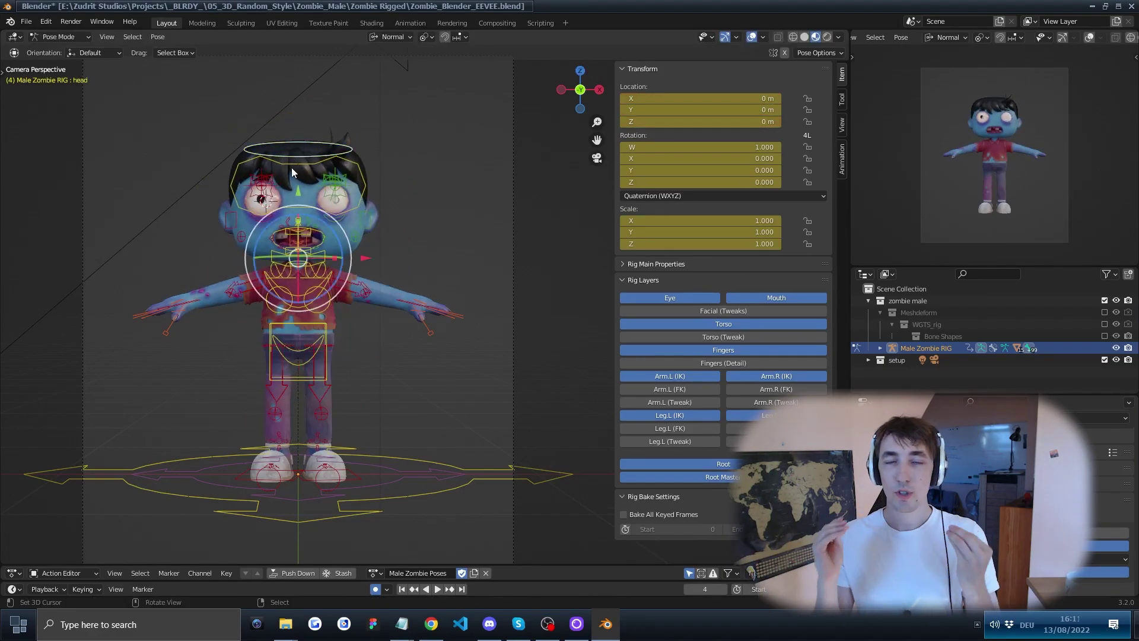
pyautogui.click(291, 171)
pyautogui.press('g')
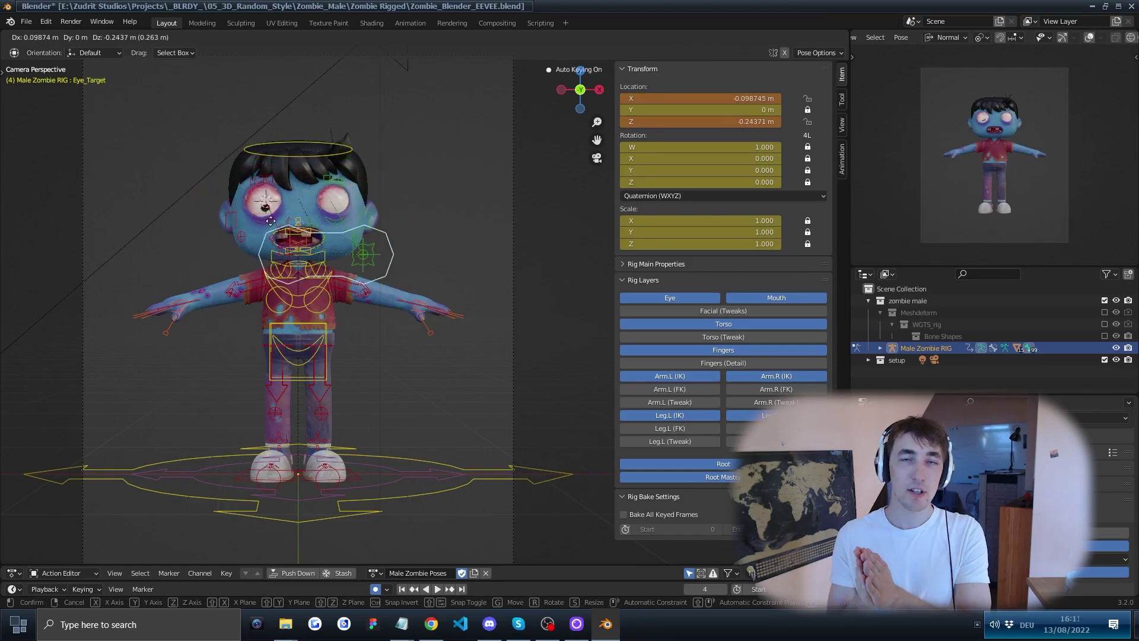
# - Deselect all bones and try two pointing poses, the default pose and the "Male Zombie Confi…" pose from the pose library
pyautogui.hotkey('alt', 'a')
pyautogui.click(641, 262)
pyautogui.click(716, 261)
pyautogui.click(704, 151)
pyautogui.click(661, 152)
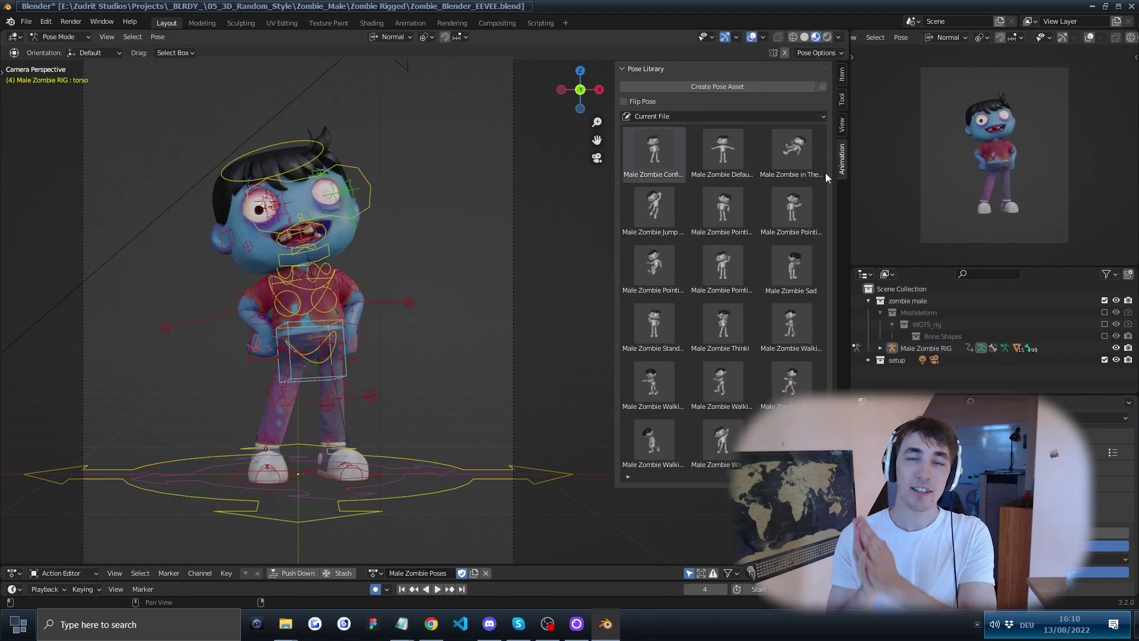
# - Try four of the walking poses on the rig and reset it to the default pose
pyautogui.click(654, 382)
pyautogui.click(653, 440)
pyautogui.click(722, 382)
pyautogui.click(782, 373)
pyautogui.click(751, 37)
pyautogui.click(751, 38)
pyautogui.click(724, 149)
pyautogui.click(839, 80)
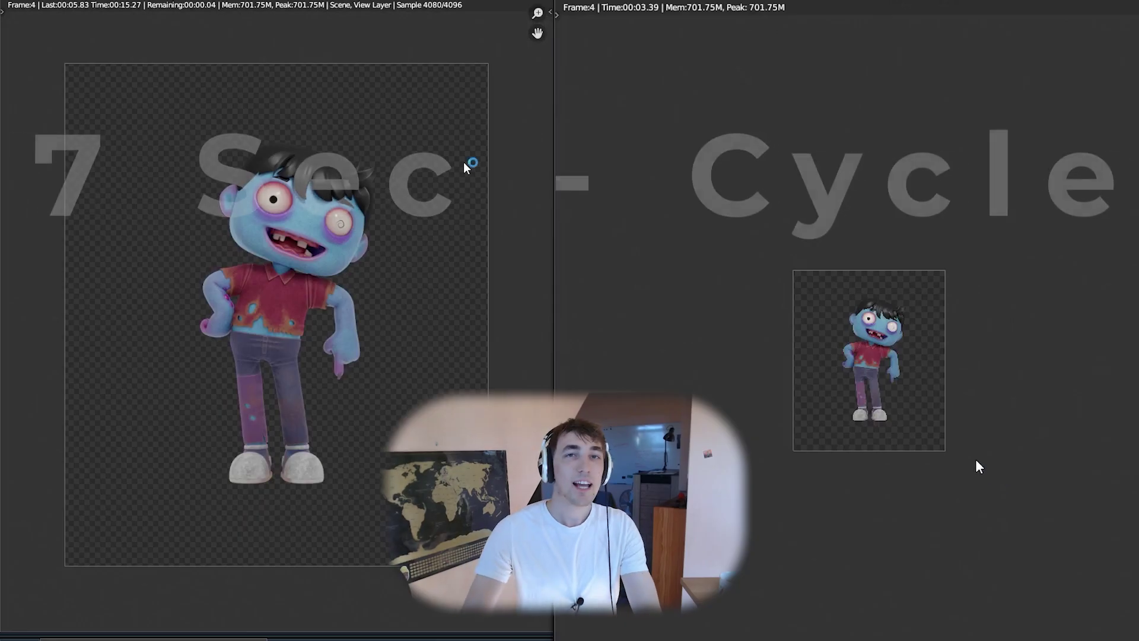
# - Open the Download page of the Blender website and leave the browser's full-screen view
pyautogui.scroll(5, 976, 465)
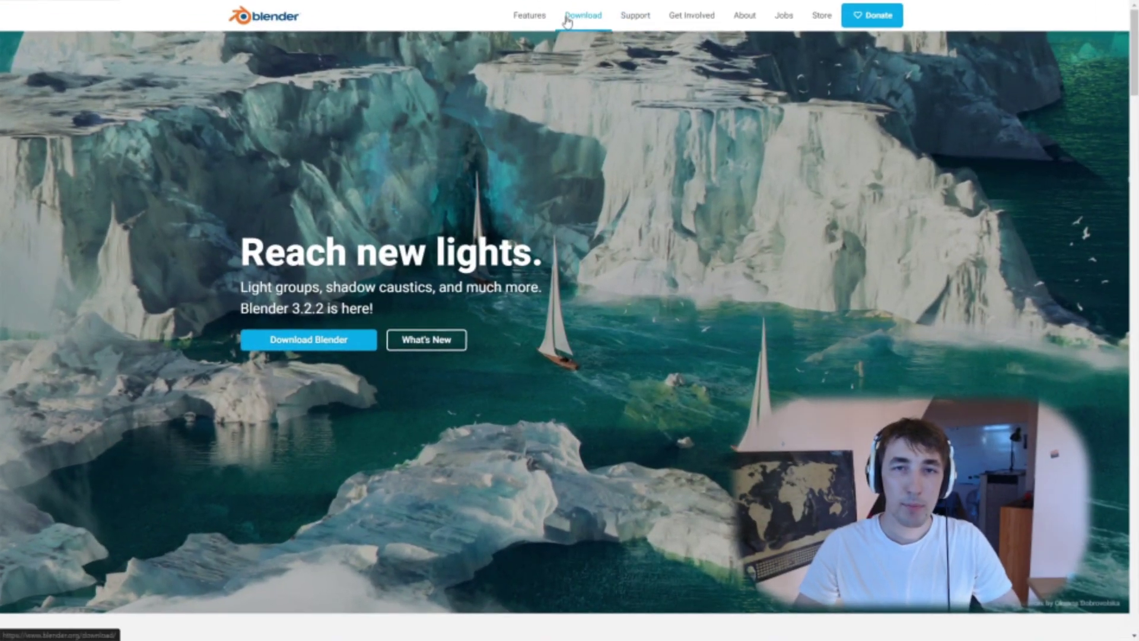
pyautogui.click(578, 18)
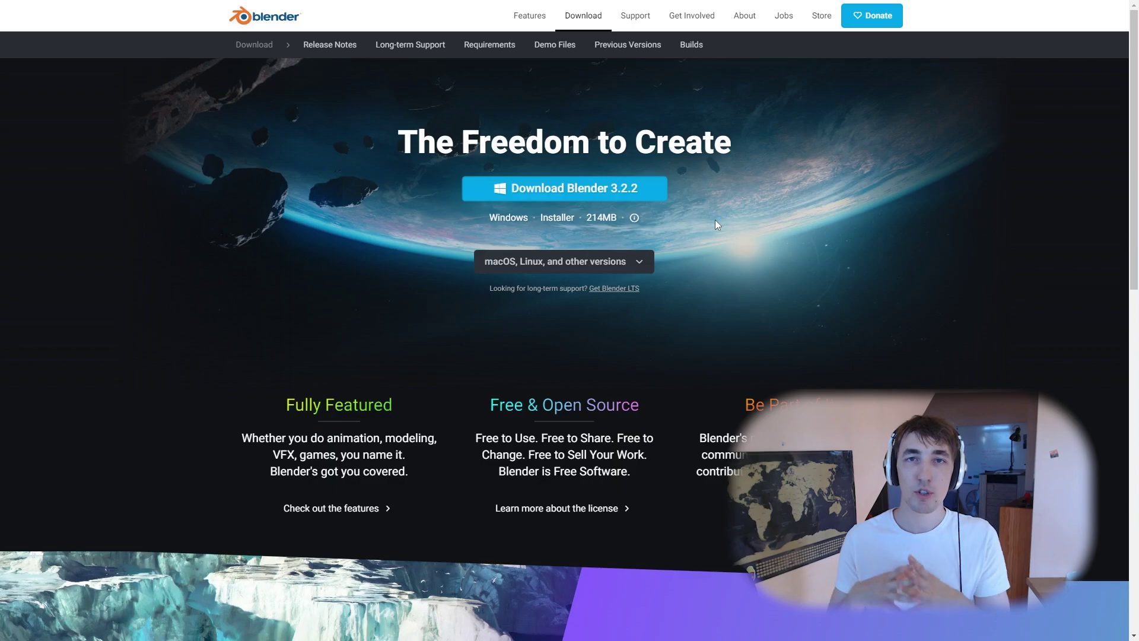
pyautogui.press('F11')
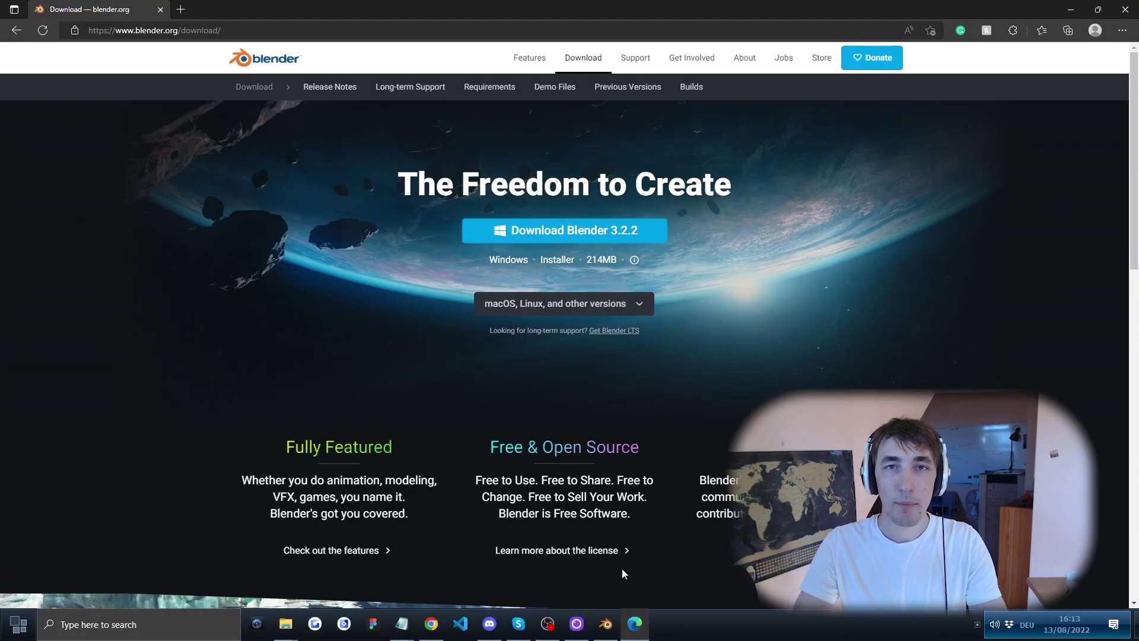
# - Switch to Blender, apply the default pose from the pose library and show the rig's transform and layer settings
pyautogui.click(605, 623)
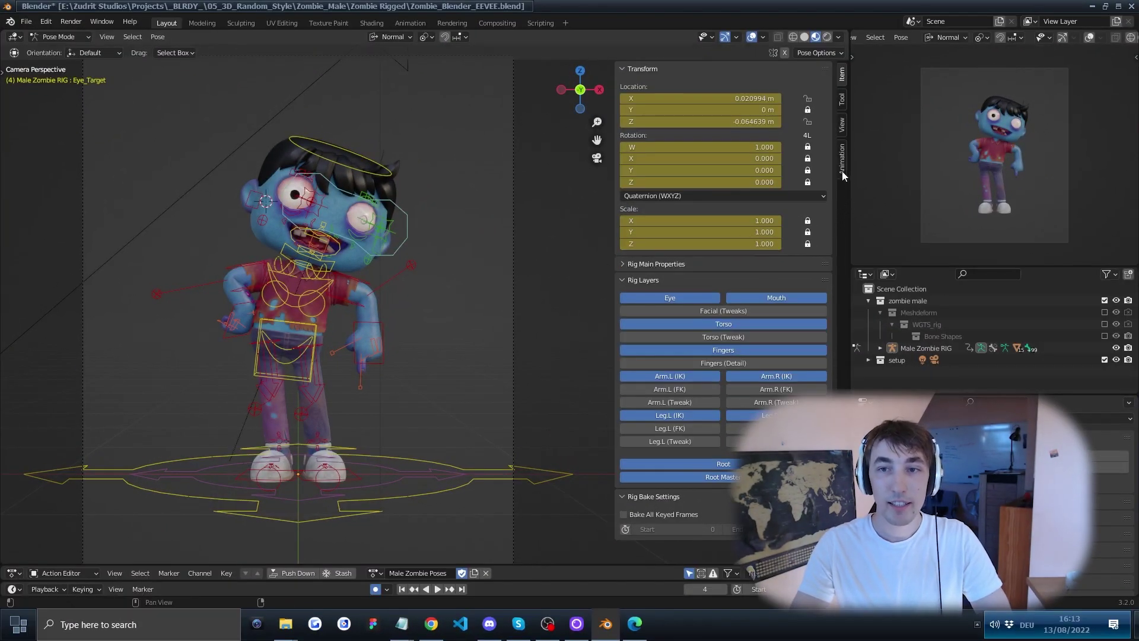
pyautogui.click(841, 163)
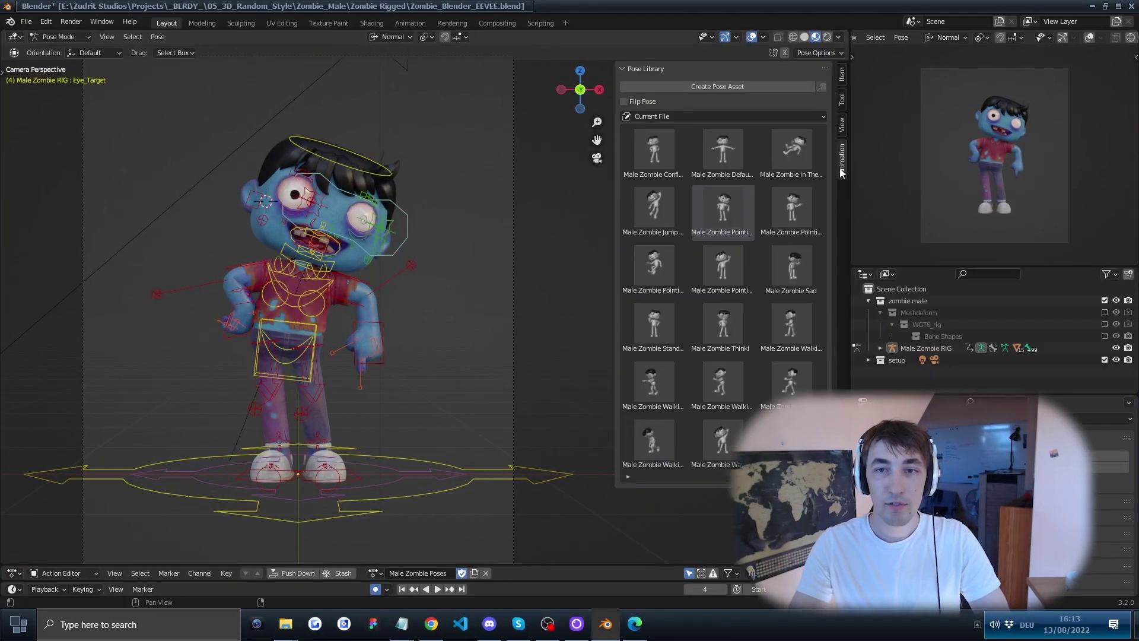
pyautogui.doubleClick(725, 159)
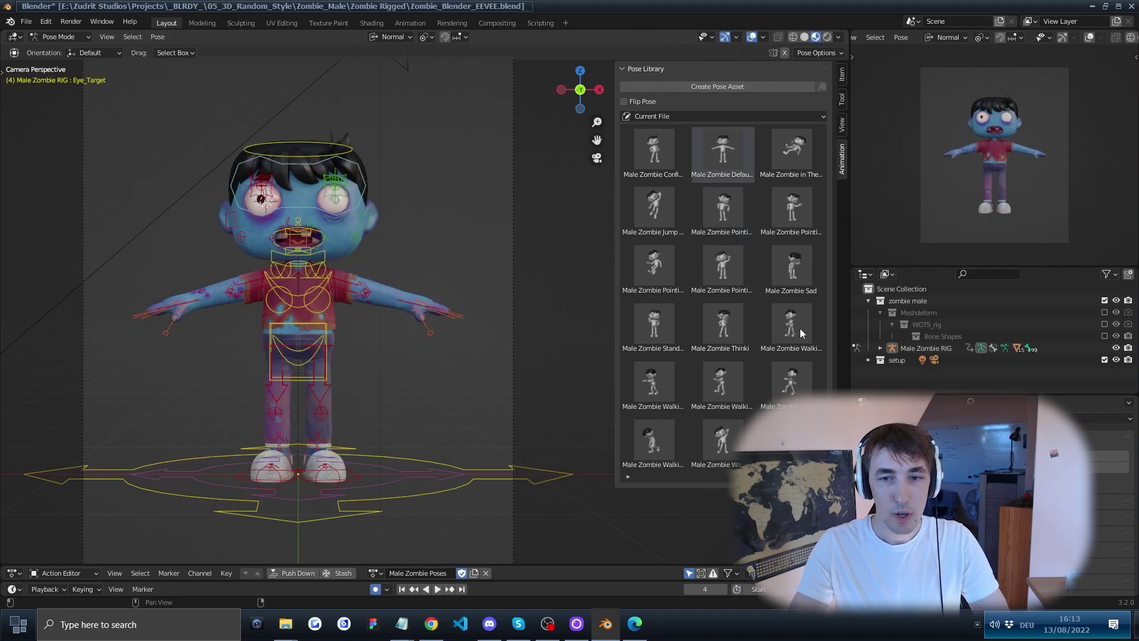
pyautogui.click(841, 74)
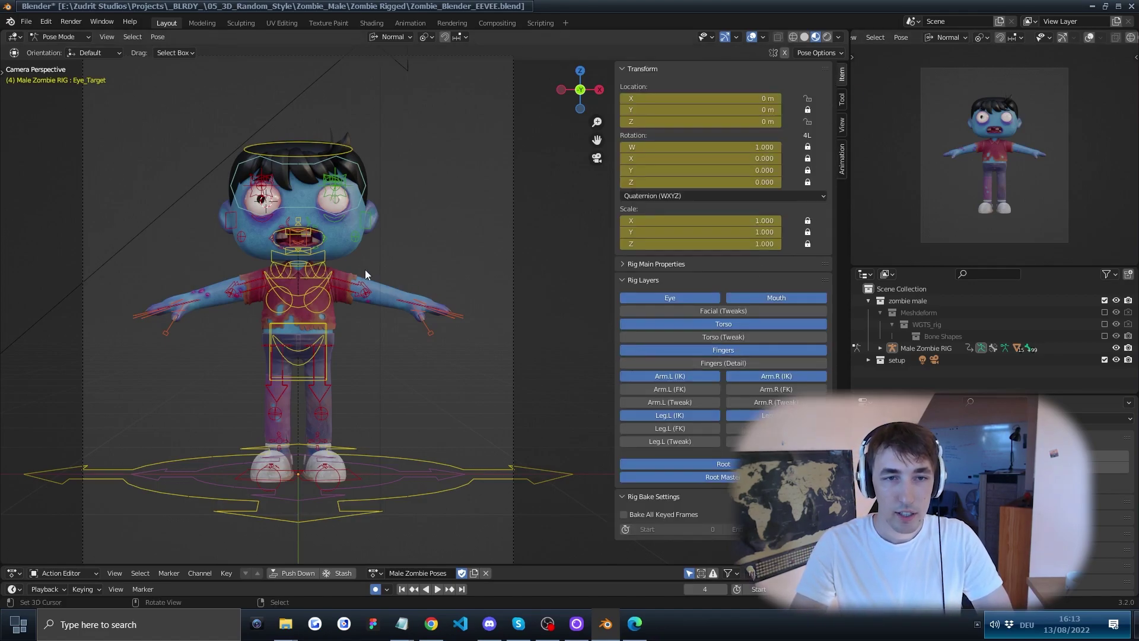
# - Try moving the Eye_Target control sideways in front of the eyes
pyautogui.scroll(2, 361, 267)
pyautogui.click(254, 159)
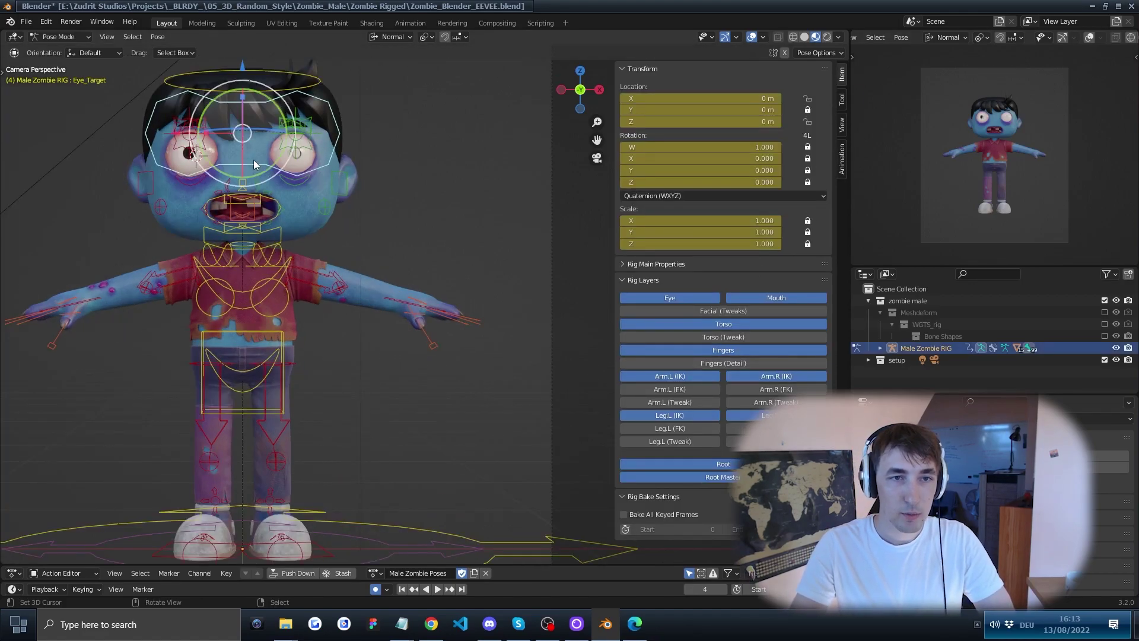
pyautogui.press('g')
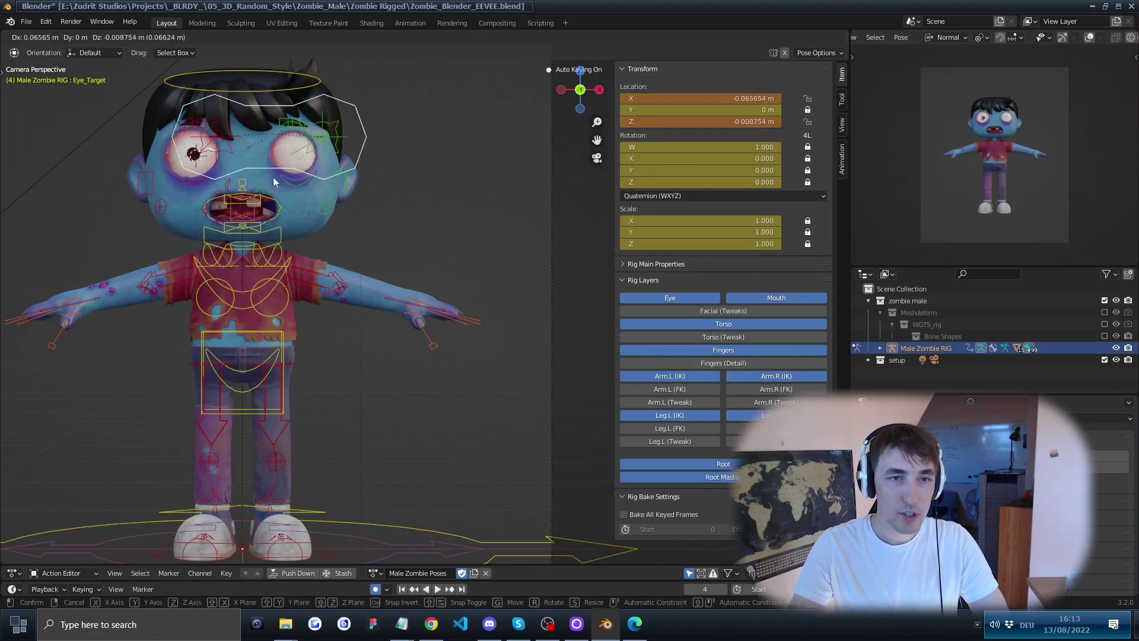
pyautogui.rightClick(272, 188)
pyautogui.rightClick(286, 266)
# - Leave the camera view and try moving the left hand's IK control (hand_ik.L) in toward the hip
pyautogui.rightClick(421, 302)
pyautogui.press('KP_0')
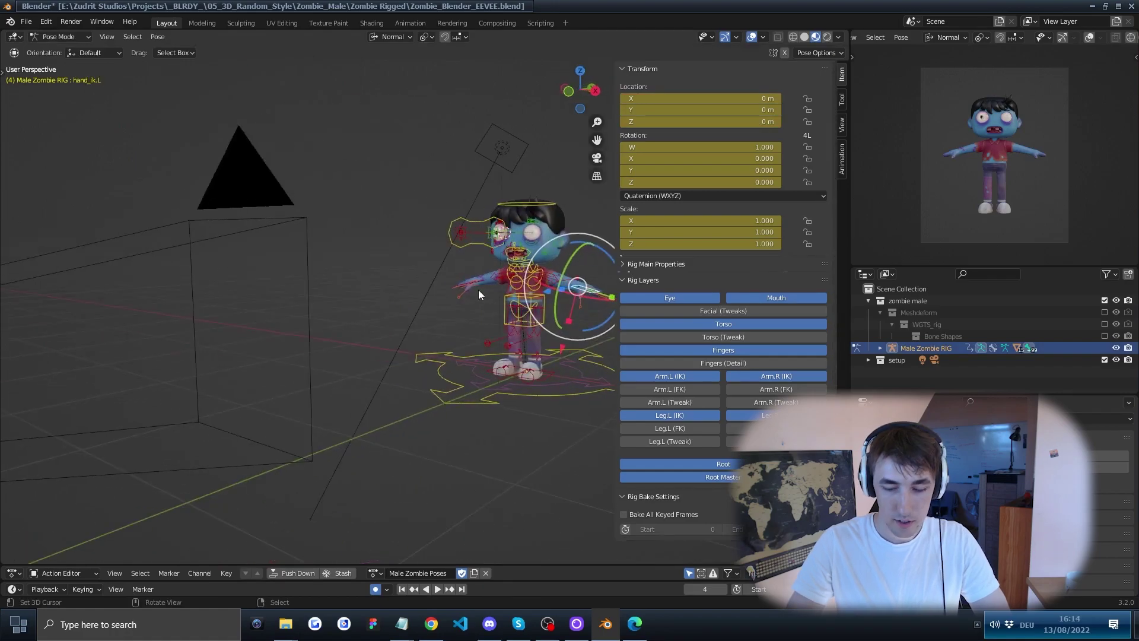
pyautogui.press('KP_Decimal')
pyautogui.scroll(-9, 478, 289)
pyautogui.moveTo(465, 283); pyautogui.dragTo(489, 288, button='middle')
pyautogui.press('g')
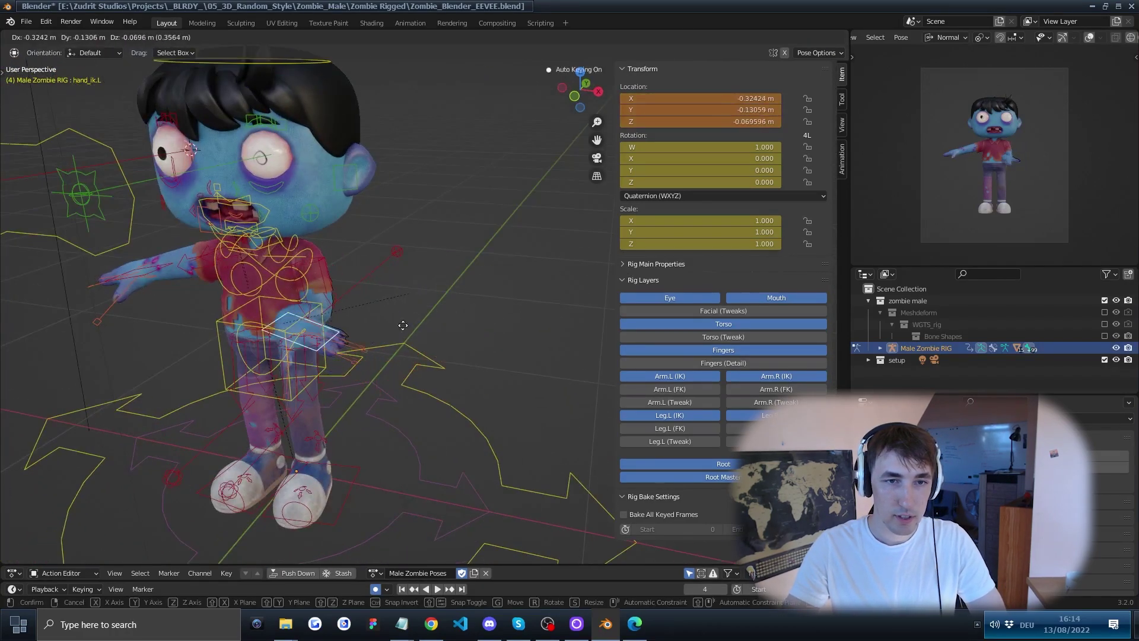
pyautogui.rightClick(407, 326)
# - Try moving one of the controls near the feet
pyautogui.moveTo(442, 439); pyautogui.dragTo(357, 390, button='middle')
pyautogui.scroll(3, 383, 396)
pyautogui.click(372, 444)
pyautogui.press('g')
pyautogui.rightClick(391, 438)
# - Try rotating the right foot's spin control (foot_spin_ik.R), including from a close-up view
pyautogui.rightClick(386, 389)
pyautogui.press('r')
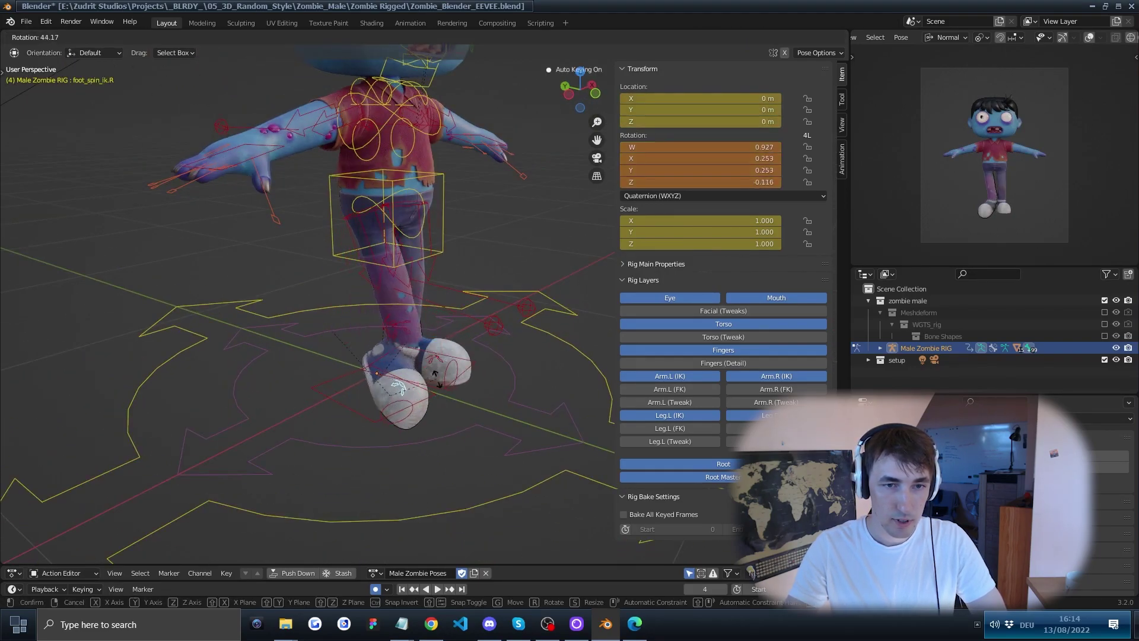
pyautogui.rightClick(382, 369)
pyautogui.press('KP_Decimal')
pyautogui.scroll(-14, 396, 366)
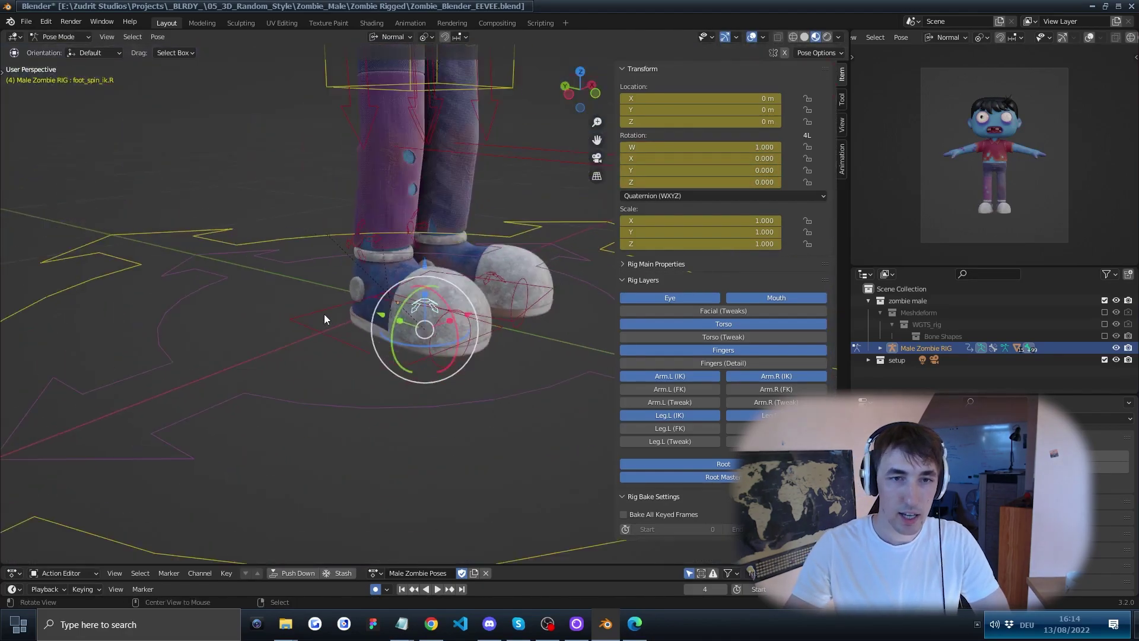
pyautogui.moveTo(326, 312); pyautogui.dragTo(427, 306, button='middle')
pyautogui.press('r')
pyautogui.rightClick(447, 161)
# - Try moving the Eye_Target control and the Jaw_Cont control
pyautogui.press('g')
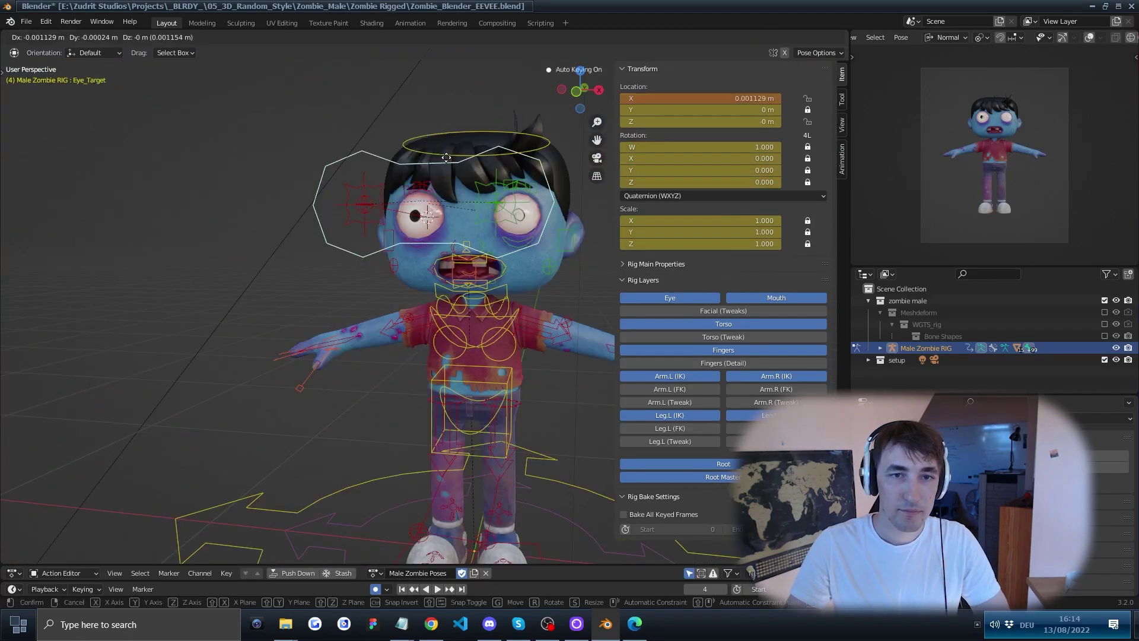
pyautogui.rightClick(445, 231)
pyautogui.scroll(5, 473, 287)
pyautogui.rightClick(445, 237)
pyautogui.rightClick(440, 235)
pyautogui.press('g')
pyautogui.rightClick(427, 217)
pyautogui.scroll(4, 427, 218)
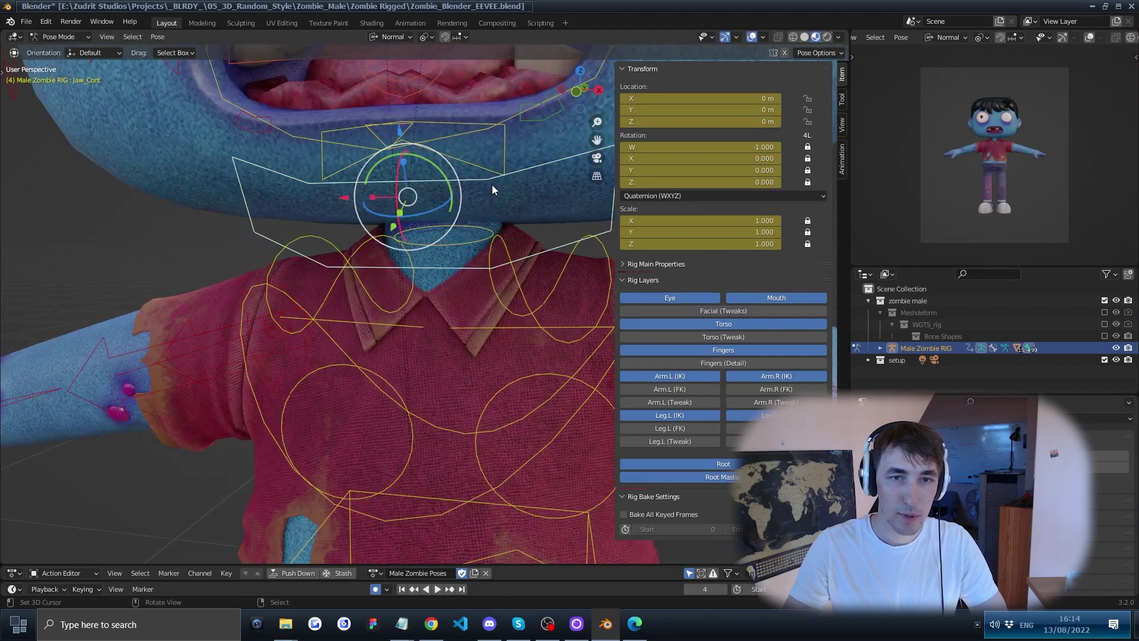
# - Try moving two more facial controls one after the other
pyautogui.scroll(-4, 493, 183)
pyautogui.scroll(3, 481, 212)
pyautogui.click(433, 202)
pyautogui.press('g')
pyautogui.rightClick(429, 225)
pyautogui.click(442, 183)
pyautogui.scroll(2, 475, 190)
pyautogui.press('g')
pyautogui.rightClick(507, 203)
# - Try raising the left lower eyelid control (LowerEyeLid_L) over the eye
pyautogui.click(574, 194)
pyautogui.keyDown('shift'); pyautogui.moveTo(551, 204); pyautogui.dragTo(379, 213, button='middle'); pyautogui.keyUp('shift')
pyautogui.press('g')
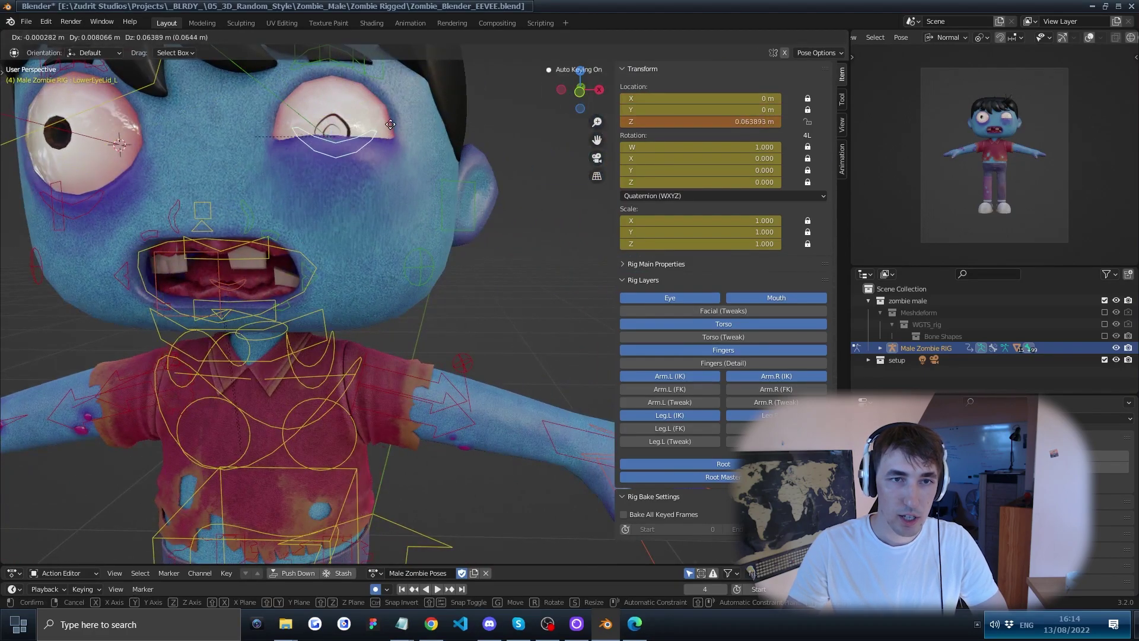
pyautogui.rightClick(345, 105)
# - Try lowering the left upper eyelid control (UpperEyeLid_L) until the eye closes
pyautogui.rightClick(342, 64)
pyautogui.click(356, 74)
pyautogui.keyDown('shift'); pyautogui.moveTo(359, 76); pyautogui.dragTo(404, 108, button='middle'); pyautogui.keyUp('shift')
pyautogui.press('g')
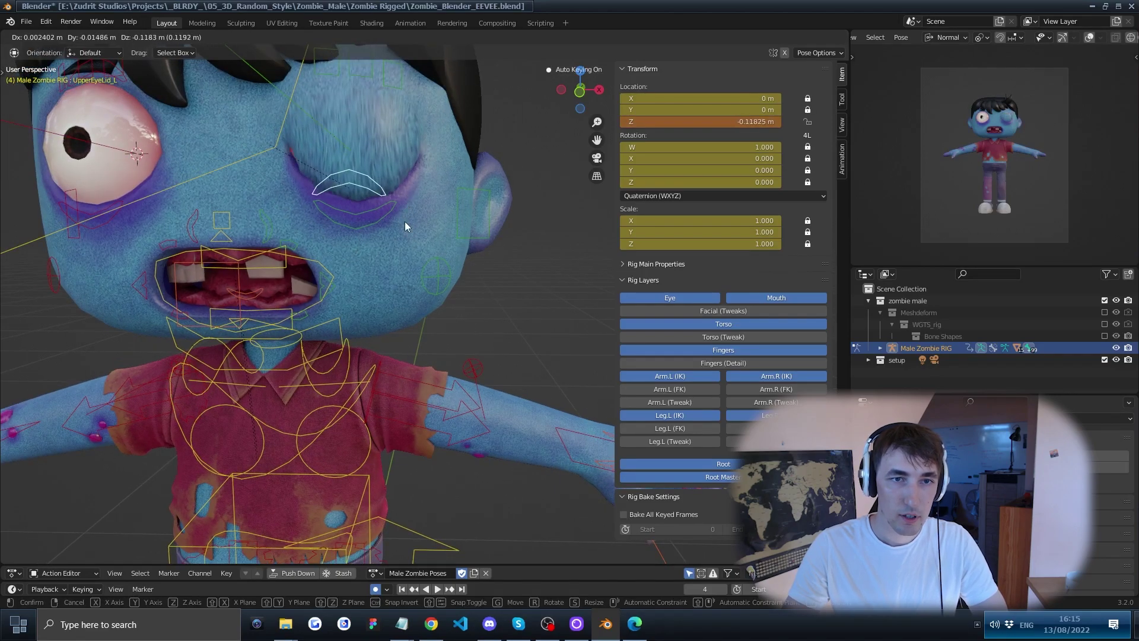
pyautogui.rightClick(405, 222)
pyautogui.keyDown('shift'); pyautogui.moveTo(404, 222); pyautogui.dragTo(529, 236, button='middle'); pyautogui.keyUp('shift')
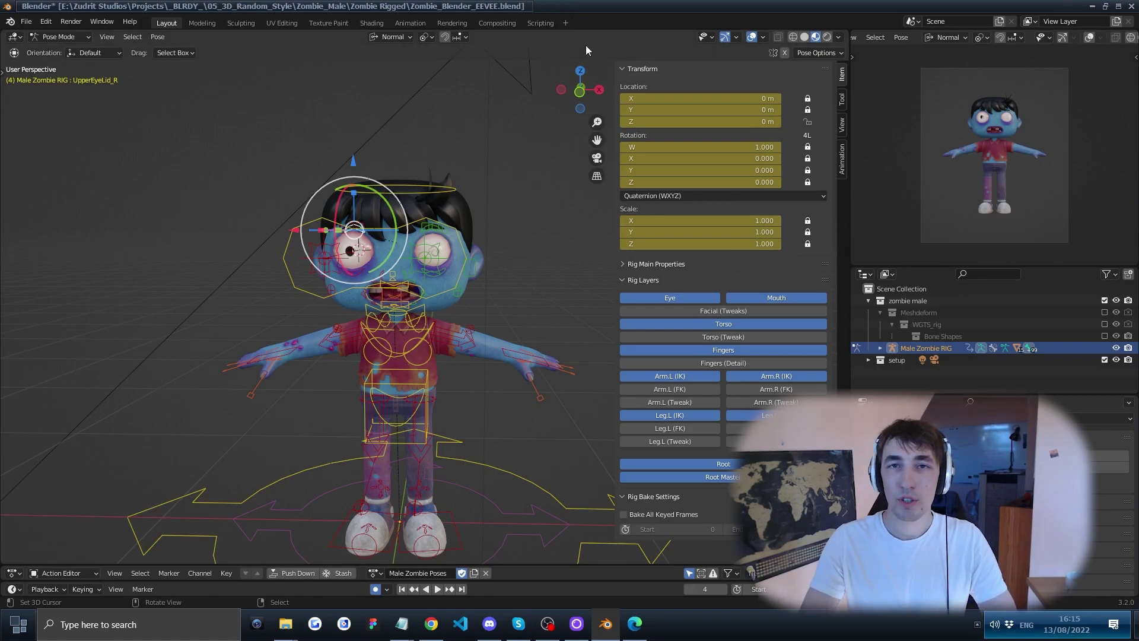
# - Show the pose library for the rig and change the Properties editor into an Asset Browser
pyautogui.scroll(-3, 580, 94)
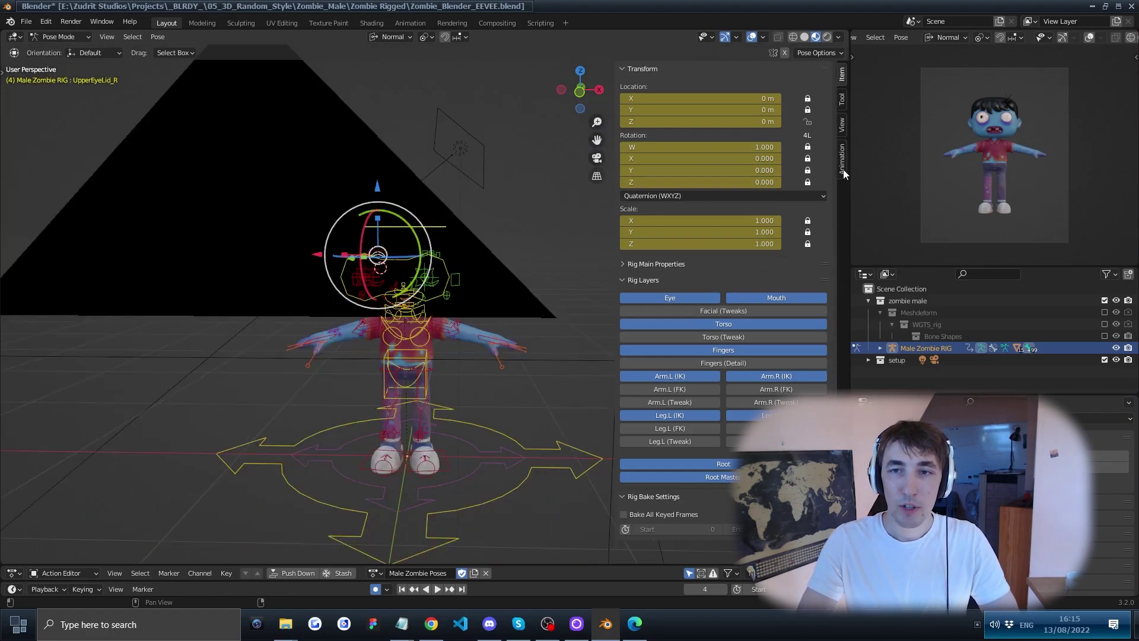
pyautogui.click(842, 169)
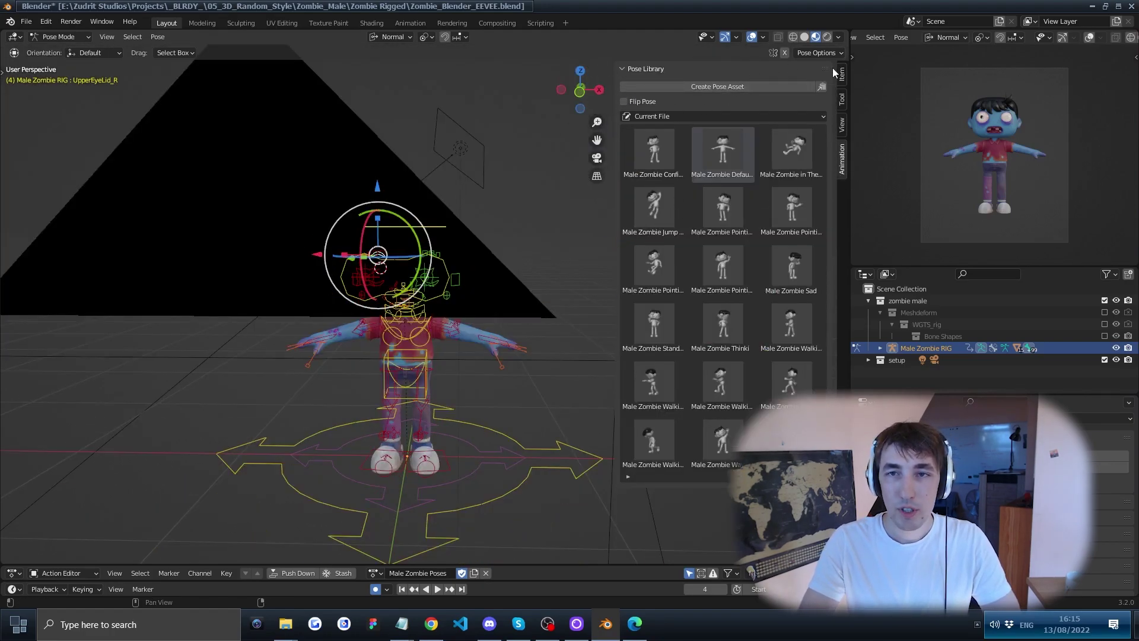
pyautogui.click(865, 402)
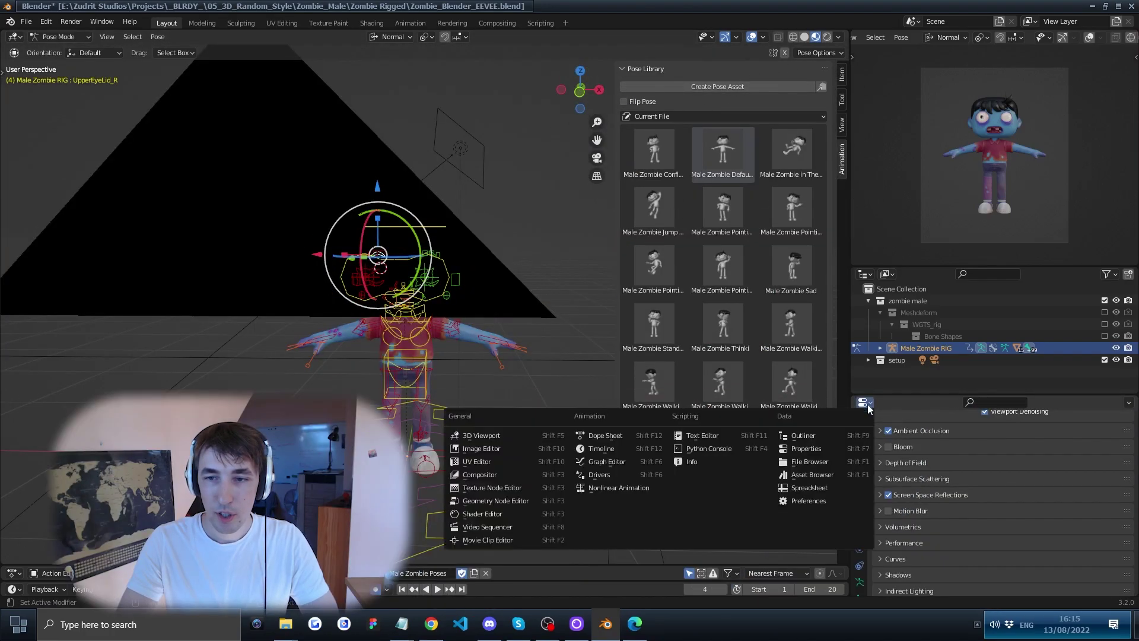
pyautogui.click(812, 474)
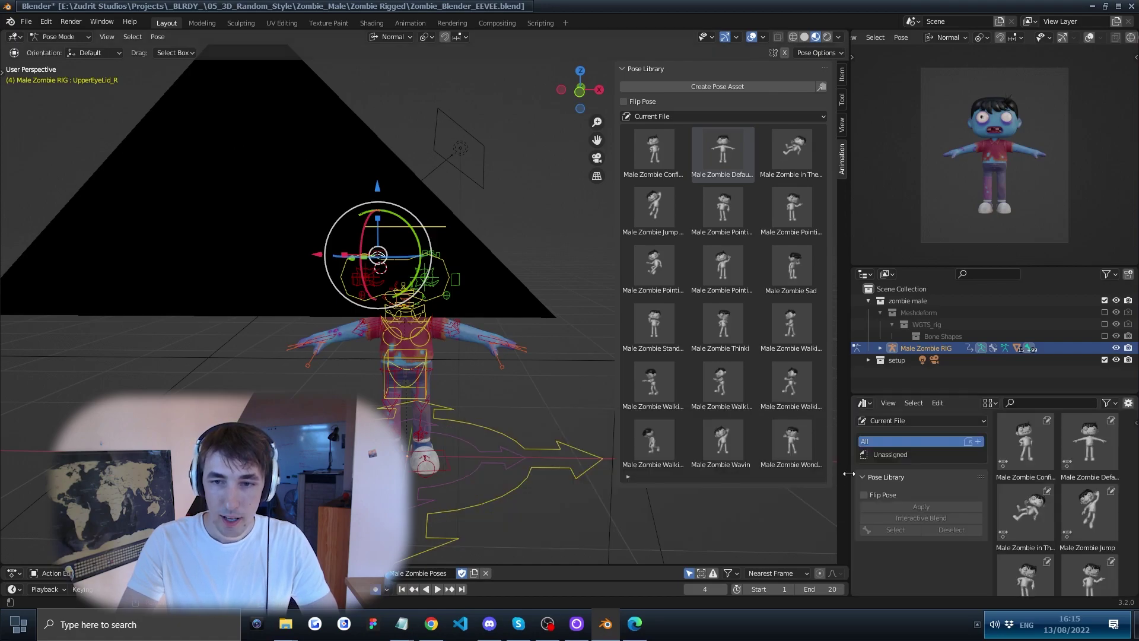
pyautogui.scroll(2, 1023, 473)
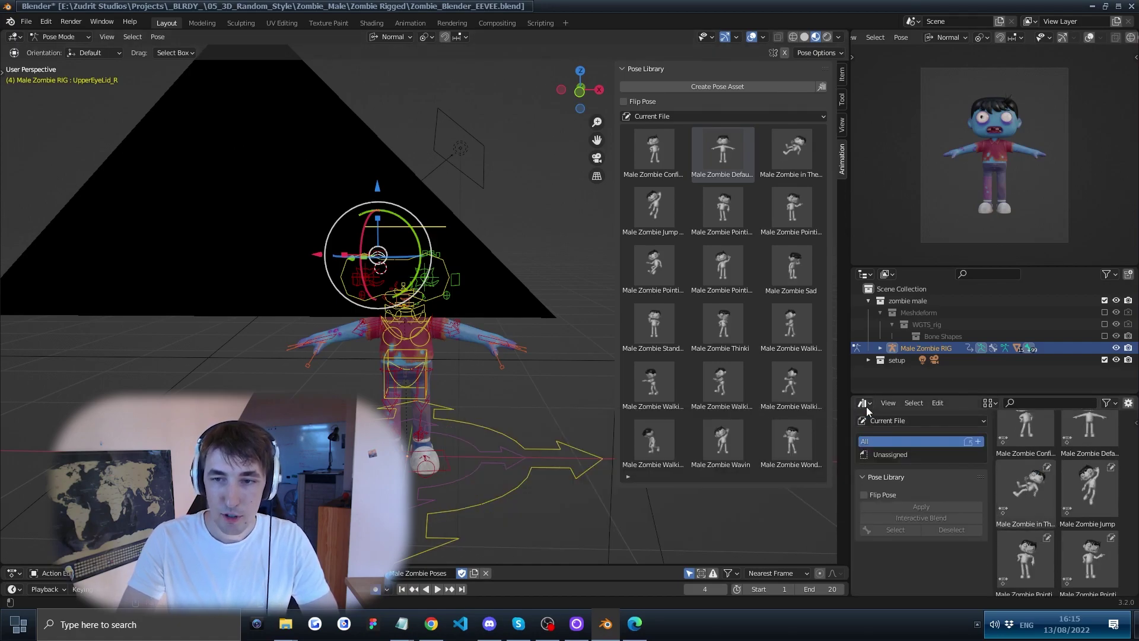
pyautogui.scroll(-3, 465, 288)
# - Select the Male Zombie RIG in Object Mode and put it into Pose Mode
pyautogui.moveTo(465, 288); pyautogui.dragTo(441, 296, button='middle')
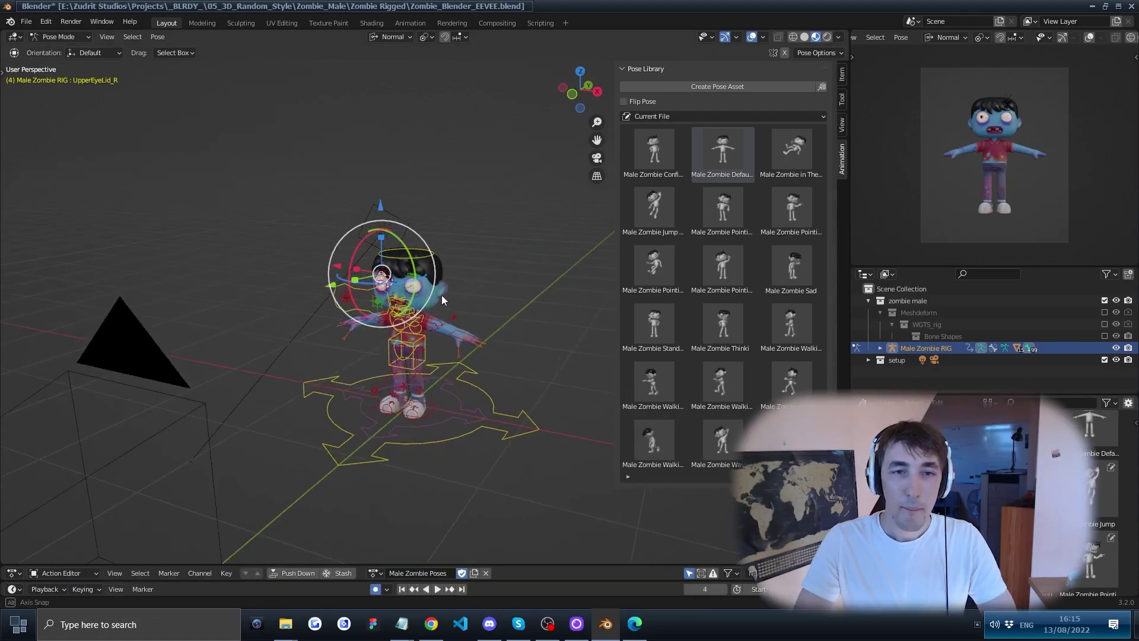
pyautogui.scroll(3, 444, 297)
pyautogui.scroll(-3, 478, 290)
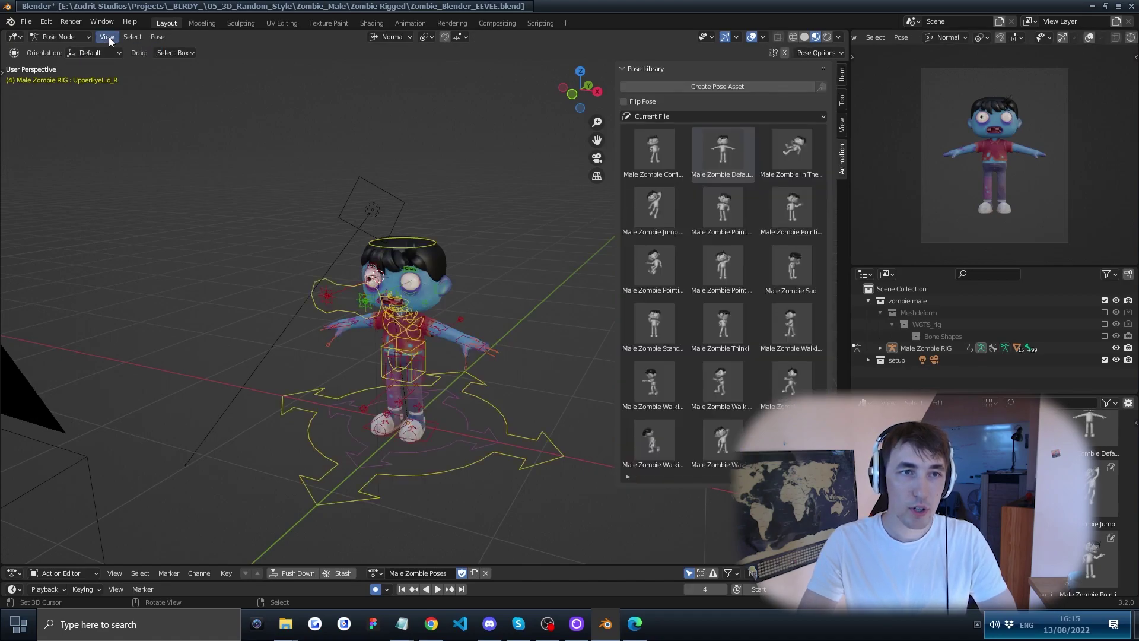
pyautogui.click(67, 36)
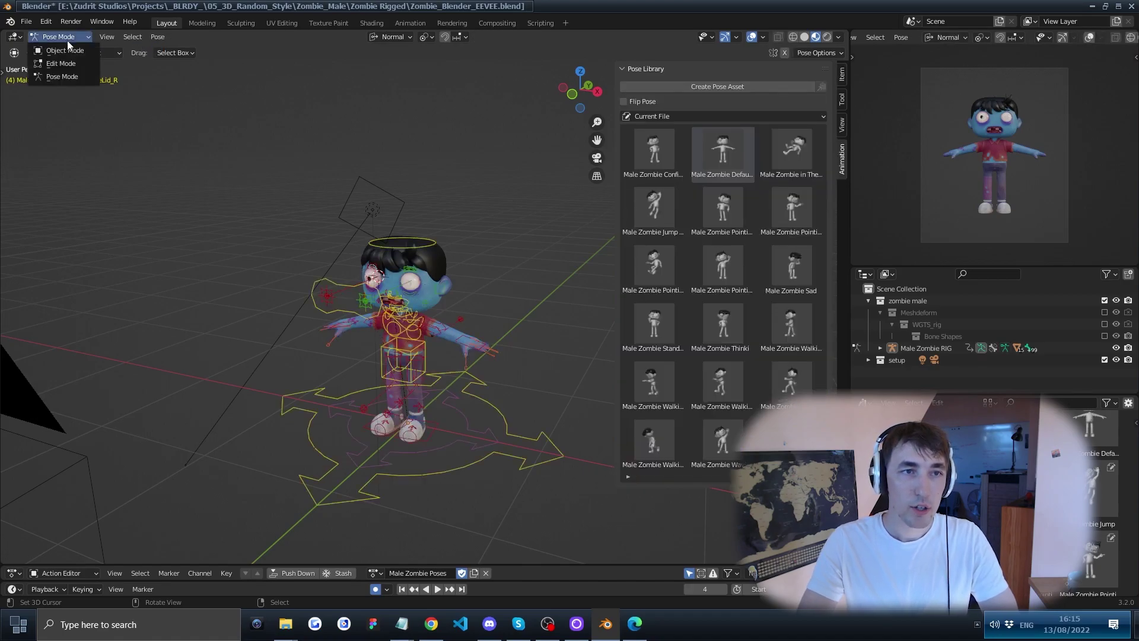
pyautogui.click(72, 54)
pyautogui.click(408, 275)
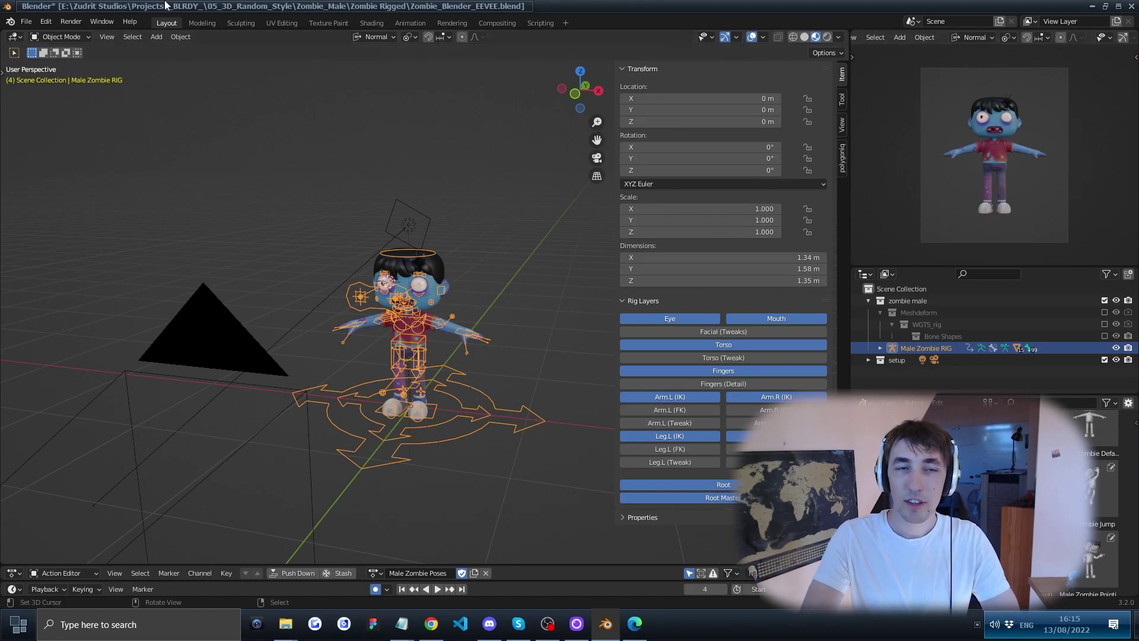
pyautogui.click(62, 37)
pyautogui.click(63, 77)
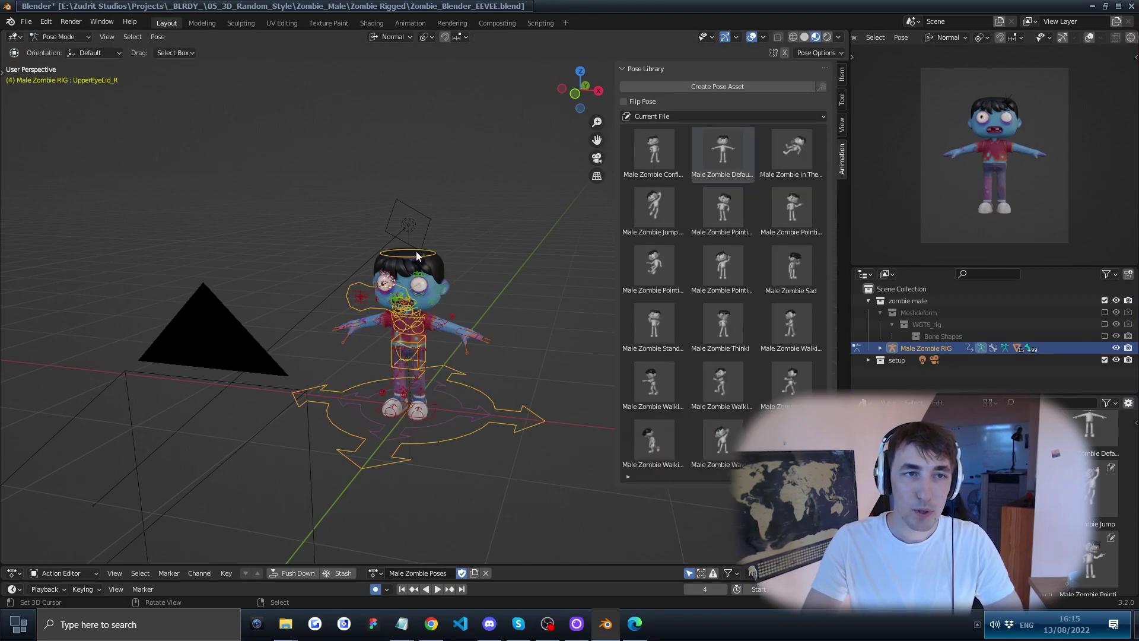
# - Apply the mid-air "Male Zombie Pointi…" pose with bent legs from the pose library to the rig
pyautogui.click(844, 76)
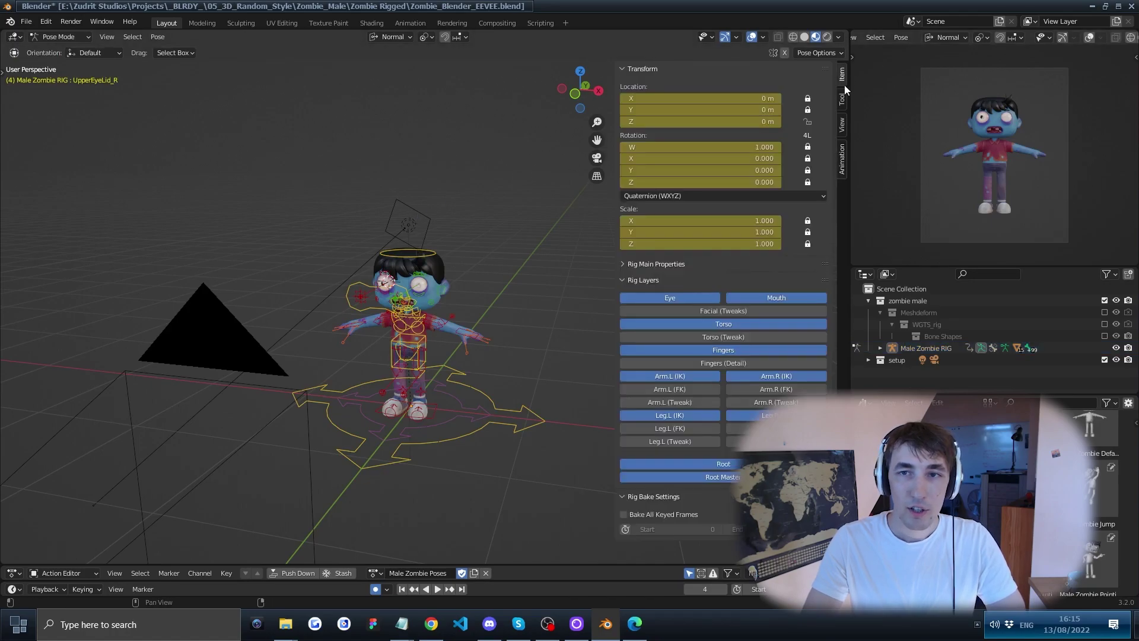
pyautogui.click(843, 160)
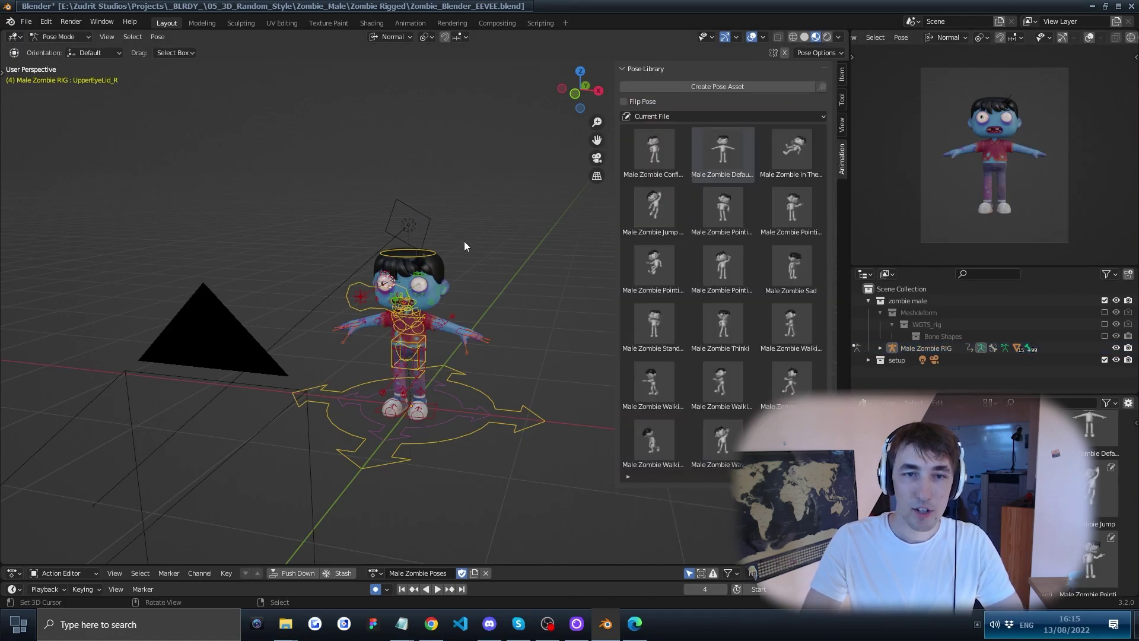
pyautogui.moveTo(464, 245); pyautogui.dragTo(475, 286, button='middle')
pyautogui.click(669, 271)
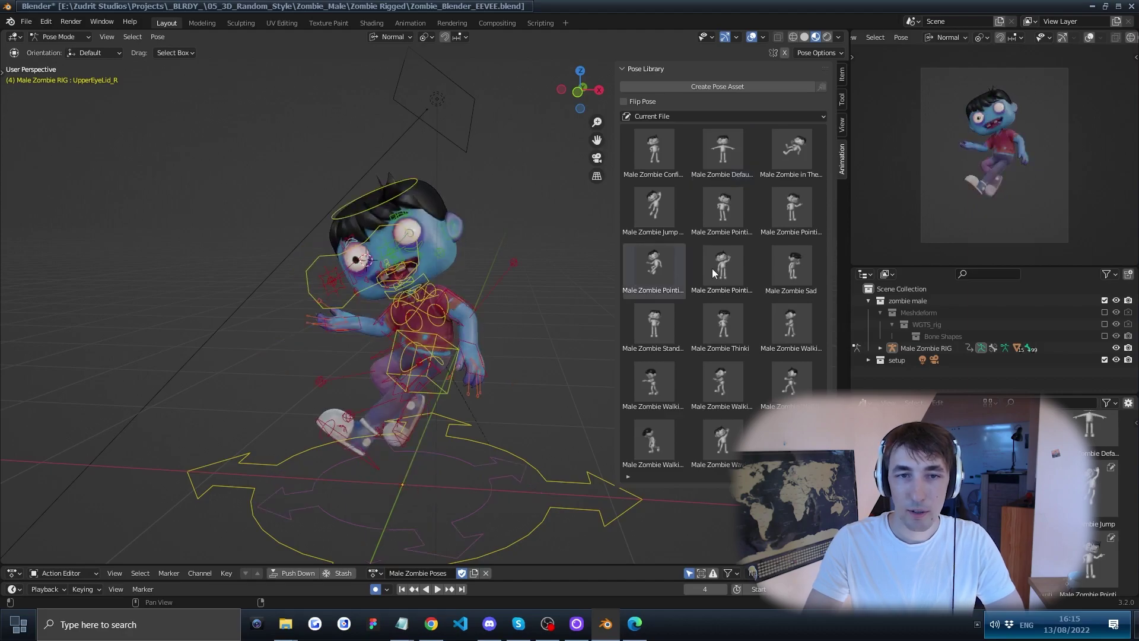
# - Apply several poses from the pose library's middle column to the whole rig, ending with the raised-hand waving pose
pyautogui.click(719, 273)
pyautogui.click(724, 338)
pyautogui.click(719, 395)
pyautogui.click(714, 445)
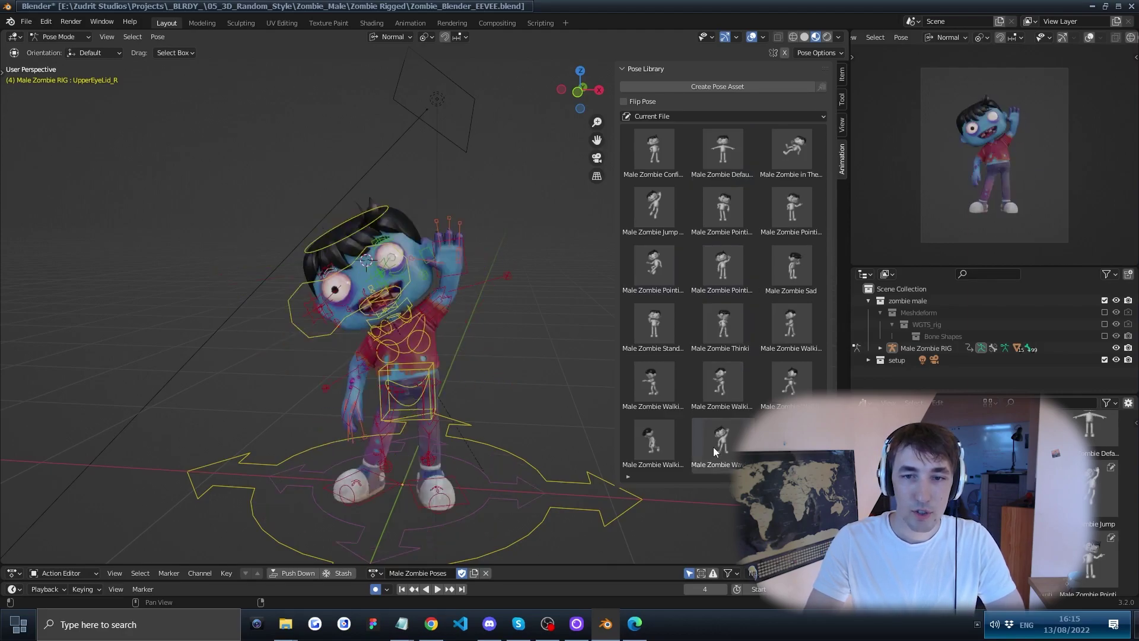
# - Select only the torso control and try several library poses on it, including Jump, Sad and Male Zombie in The…
pyautogui.click(390, 371)
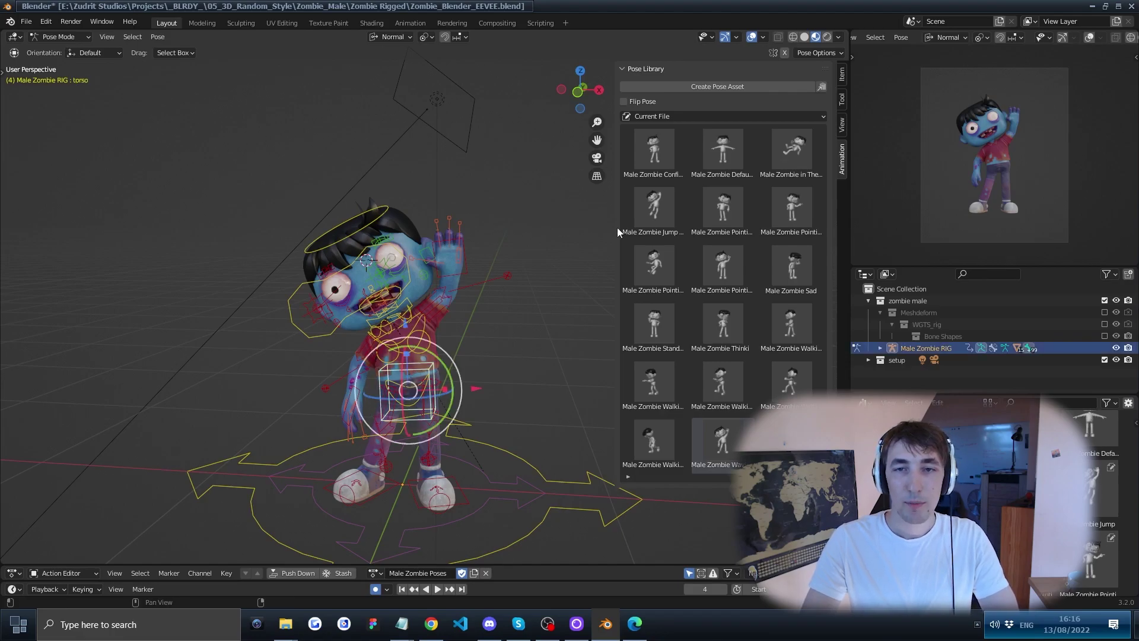
pyautogui.click(651, 217)
pyautogui.click(699, 231)
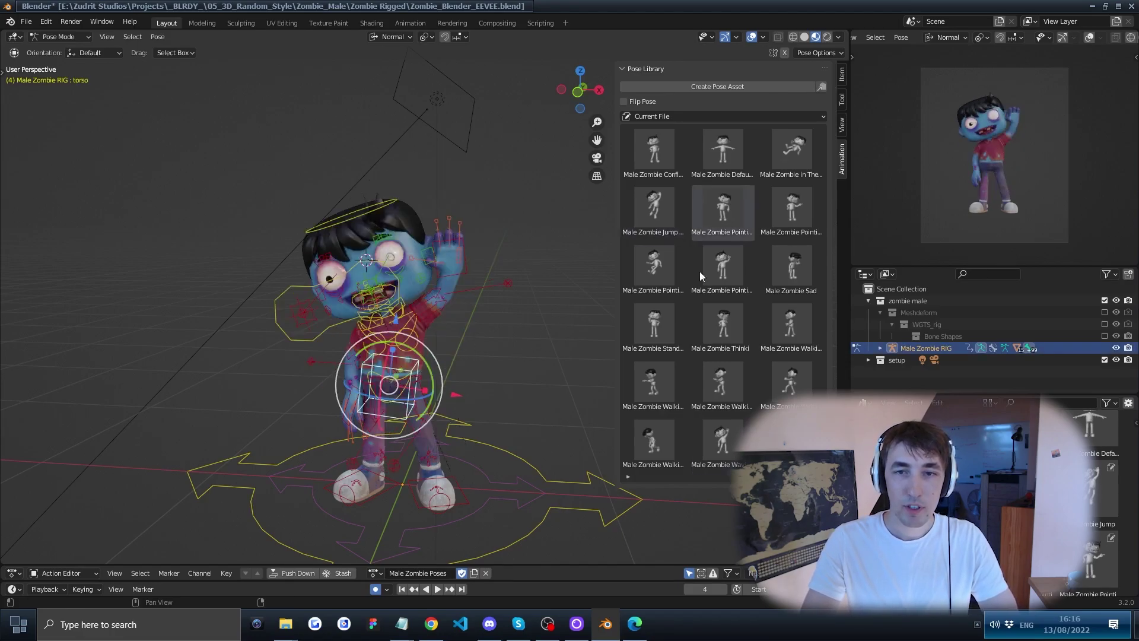
pyautogui.click(708, 269)
pyautogui.click(784, 267)
pyautogui.click(800, 219)
pyautogui.click(785, 165)
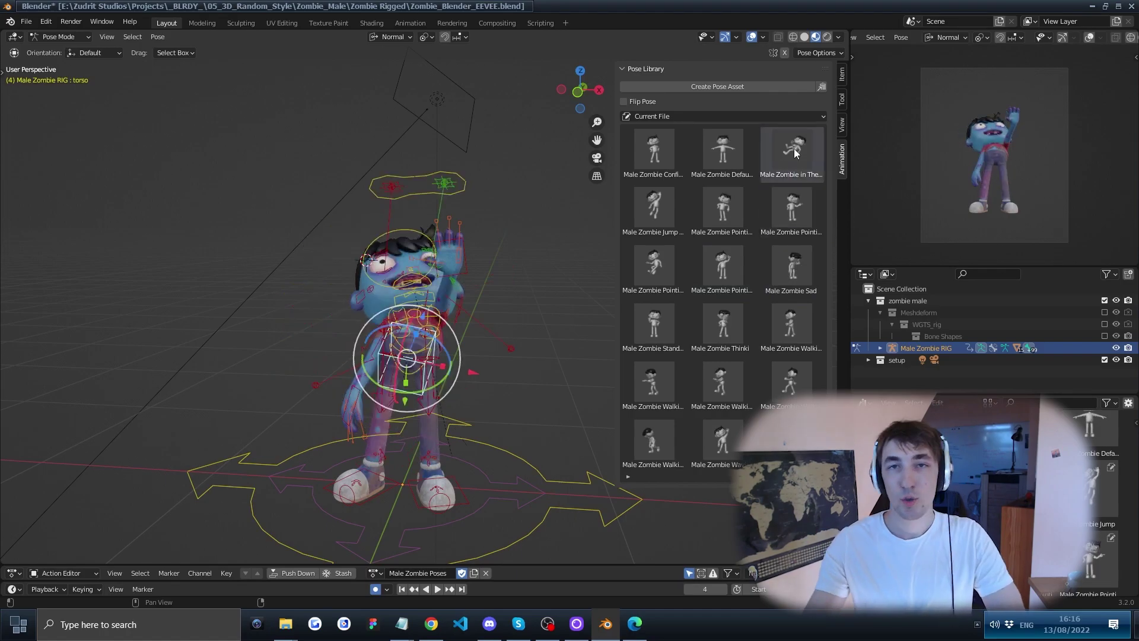
pyautogui.click(638, 147)
pyautogui.rightClick(369, 157)
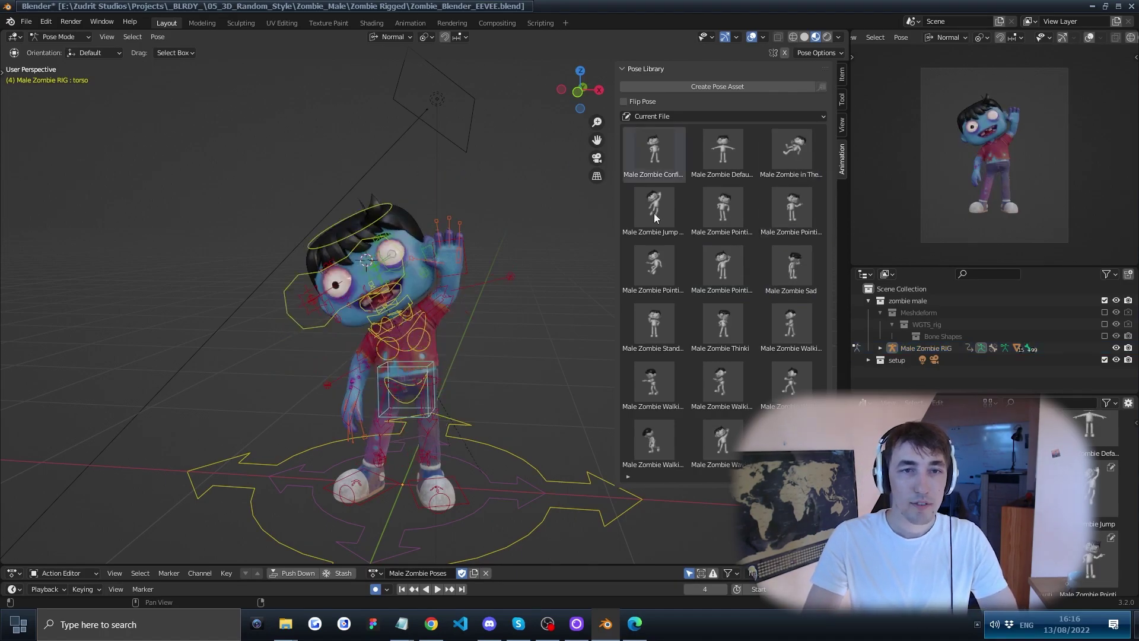
# - Apply library poses to the whole rig one after another, finishing on the standing pose with both arms spread in a shrug
pyautogui.click(717, 222)
pyautogui.click(724, 261)
pyautogui.click(720, 305)
pyautogui.click(726, 371)
pyautogui.click(730, 440)
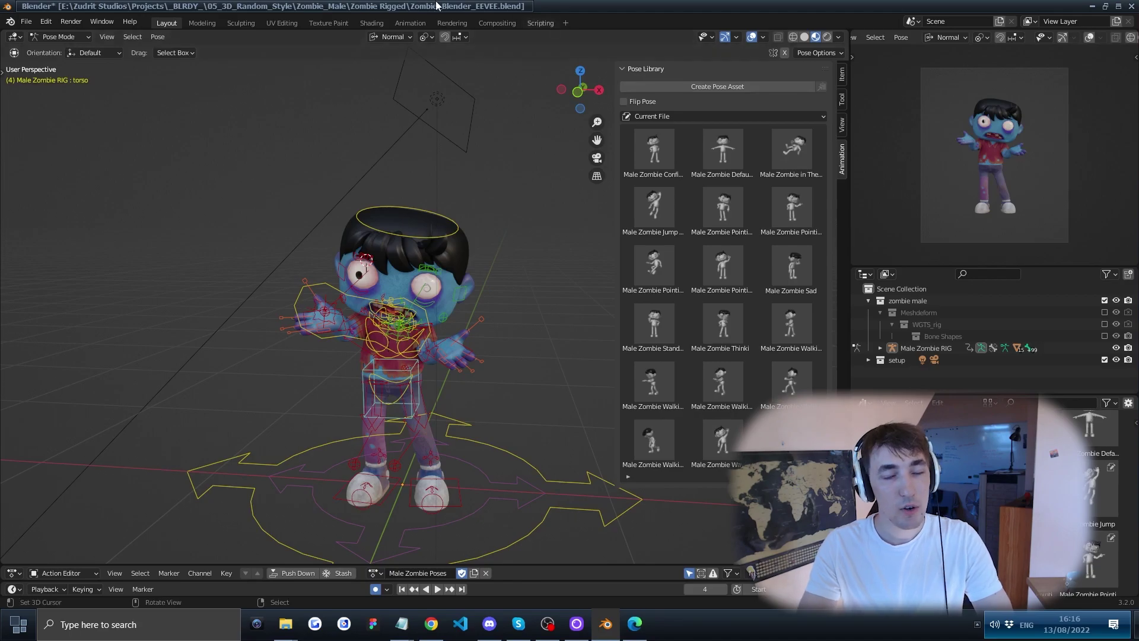
# - Render the posed zombie as a still image and examine the character up close in the render result
pyautogui.click(71, 21)
pyautogui.click(89, 35)
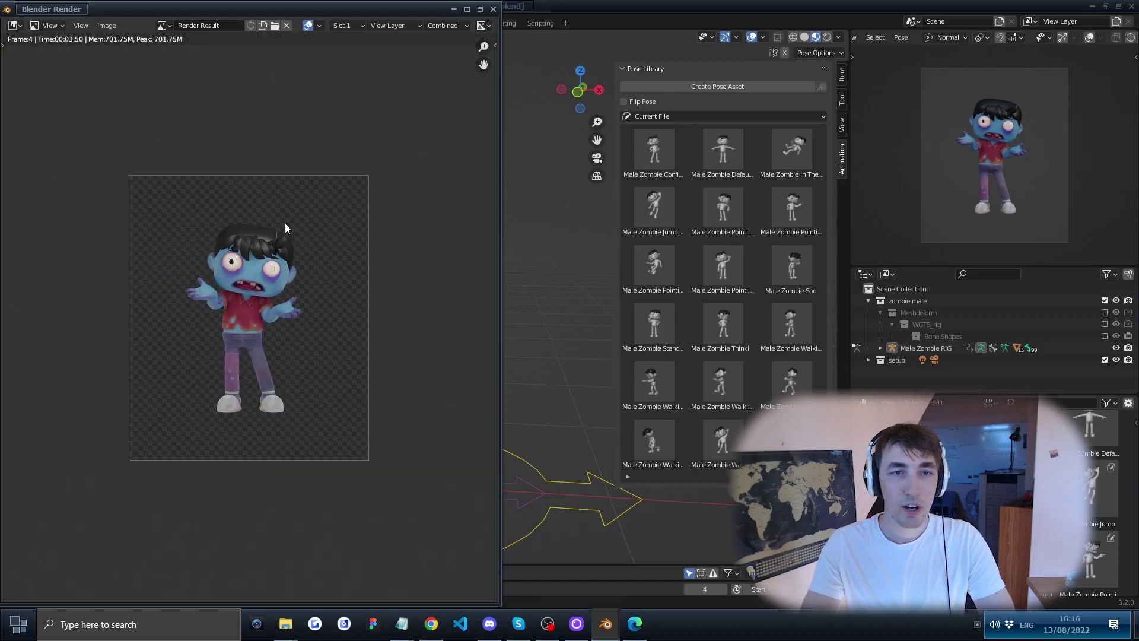
pyautogui.scroll(3, 223, 226)
pyautogui.scroll(-2, 223, 226)
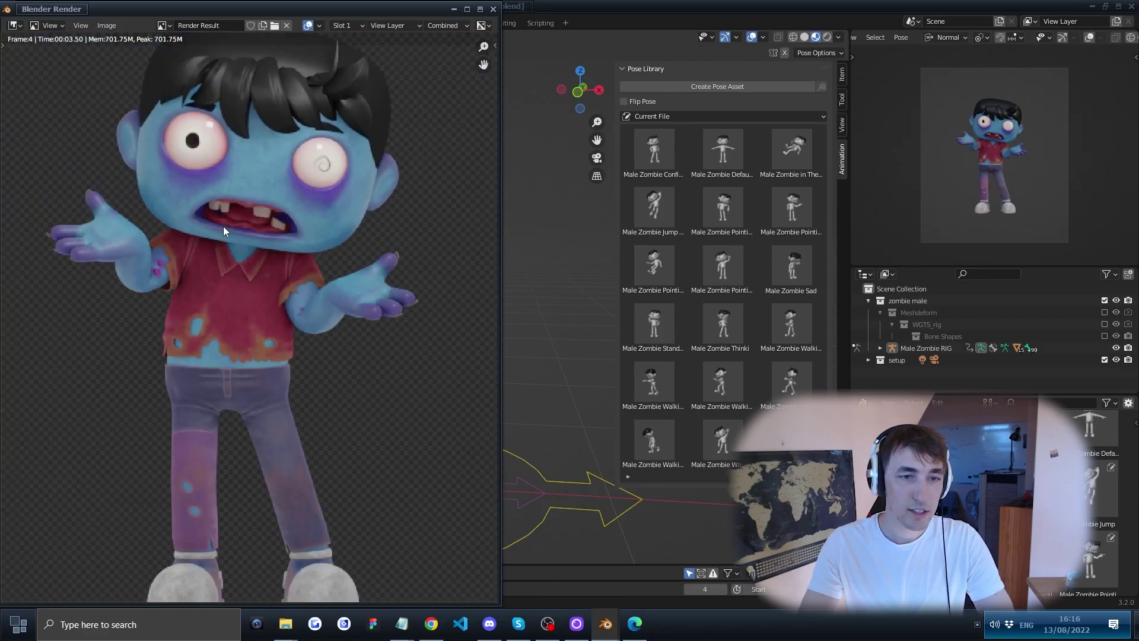
pyautogui.scroll(1, 251, 244)
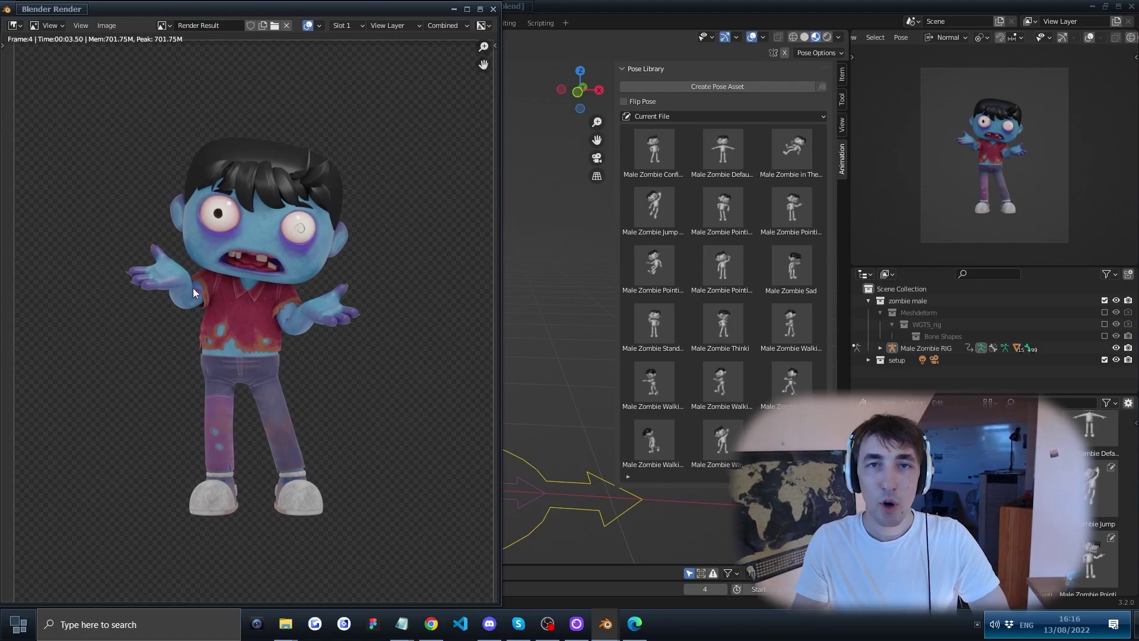
# - Open the save dialog for the rendered image
pyautogui.click(109, 27)
pyautogui.click(124, 110)
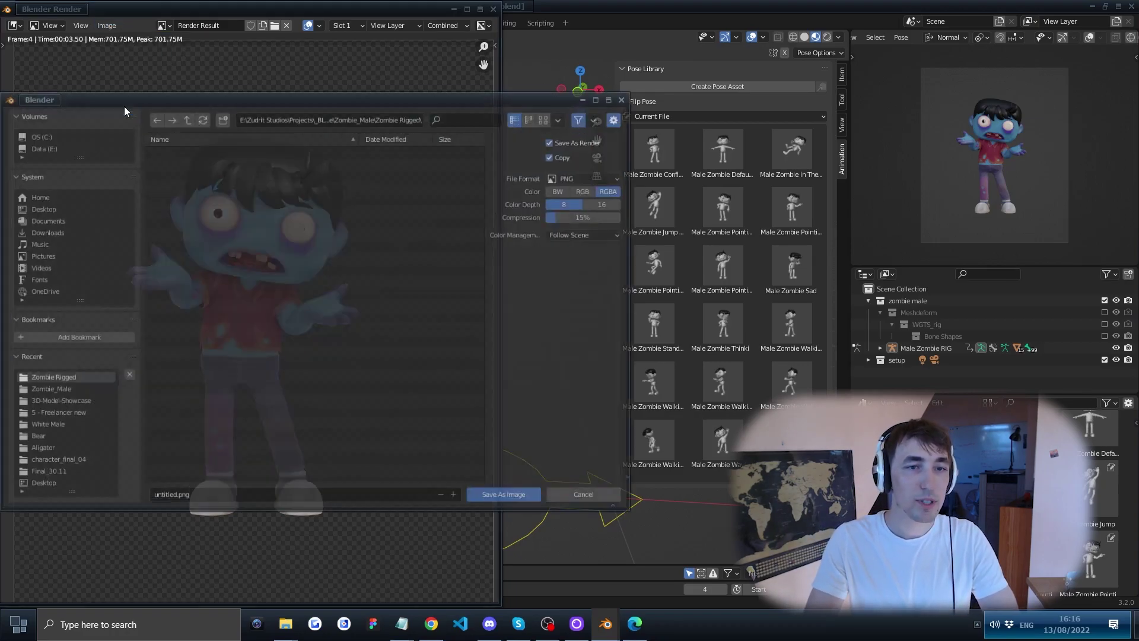